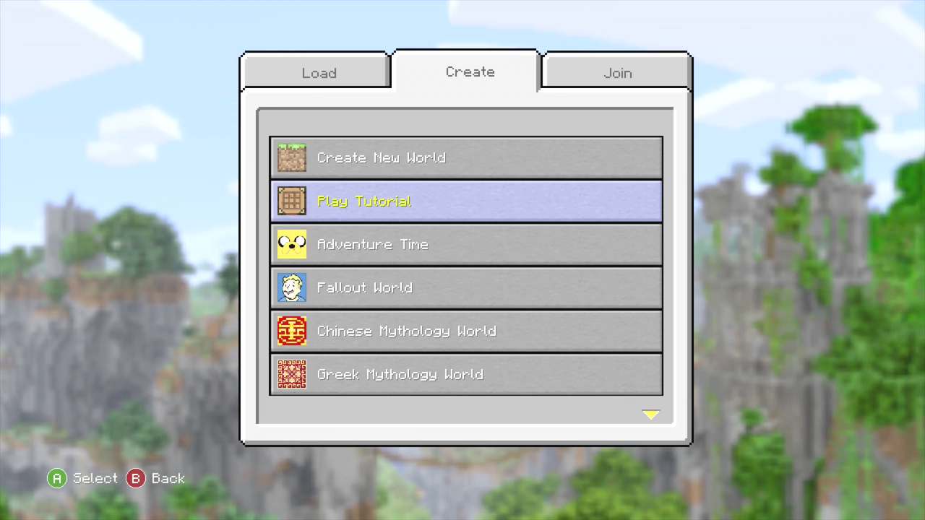
Start the Minecraft tutorial world, cycle through the camera perspectives and look around the spawn area.
key("Return")
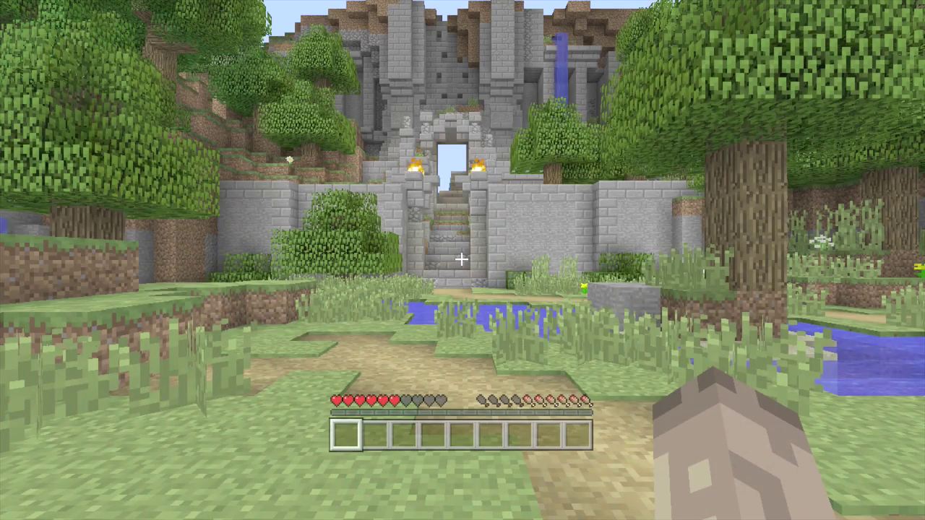
key("F5")
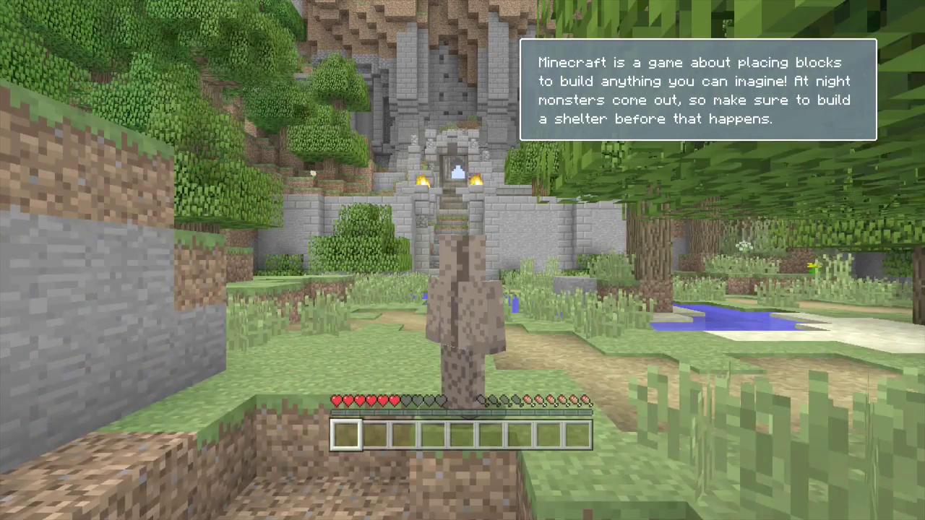
key("F5")
key("F5")
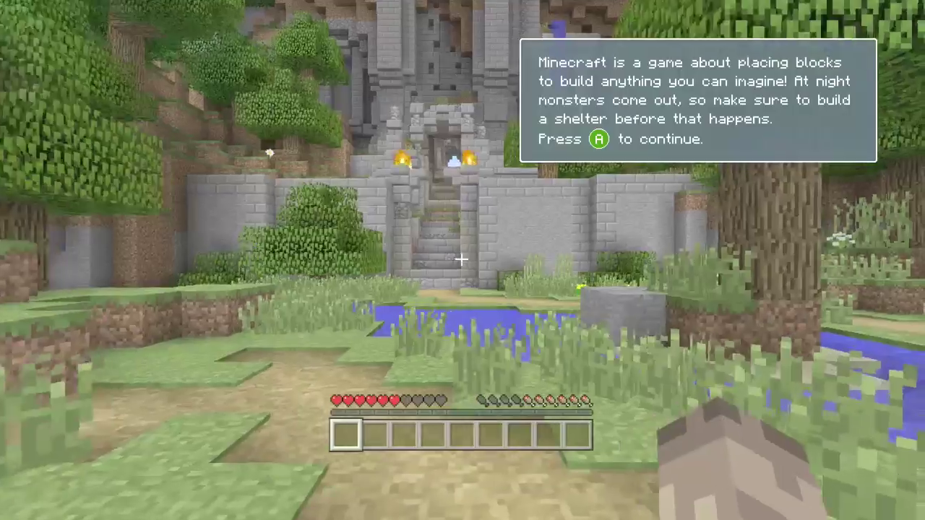
key("a")
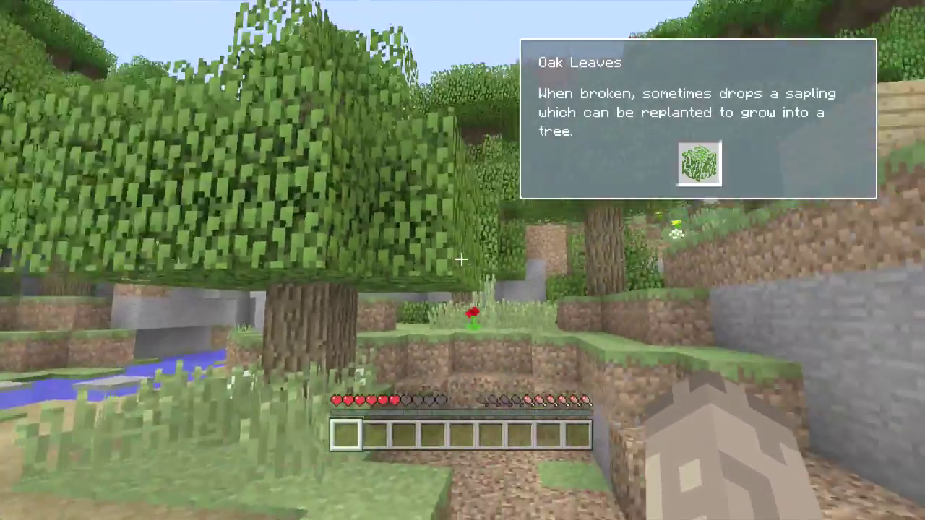
key("d")
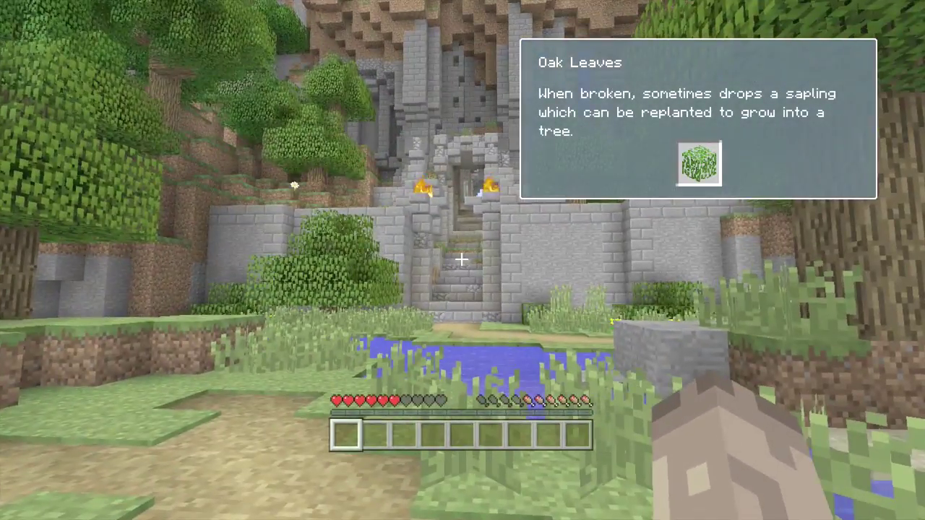
Examine the player's starting items in the inventory.
key("e")
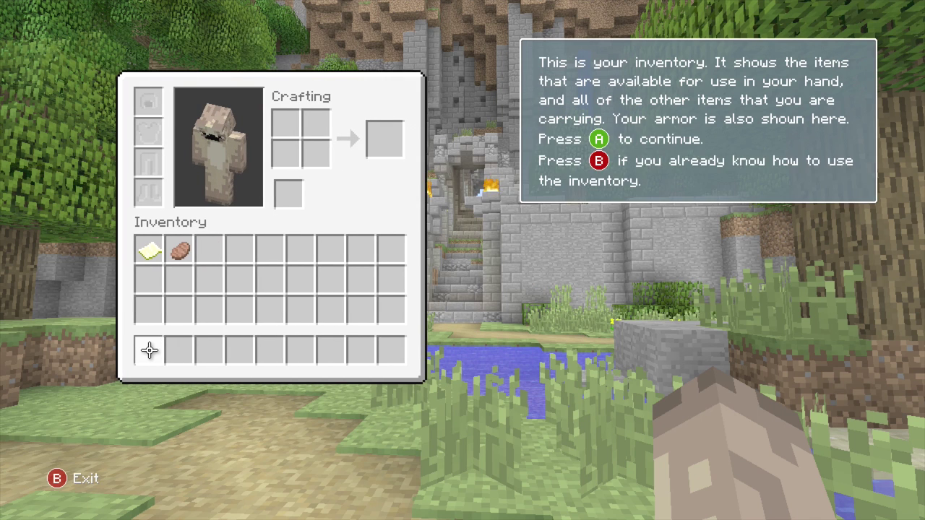
key("Return")
key("Escape")
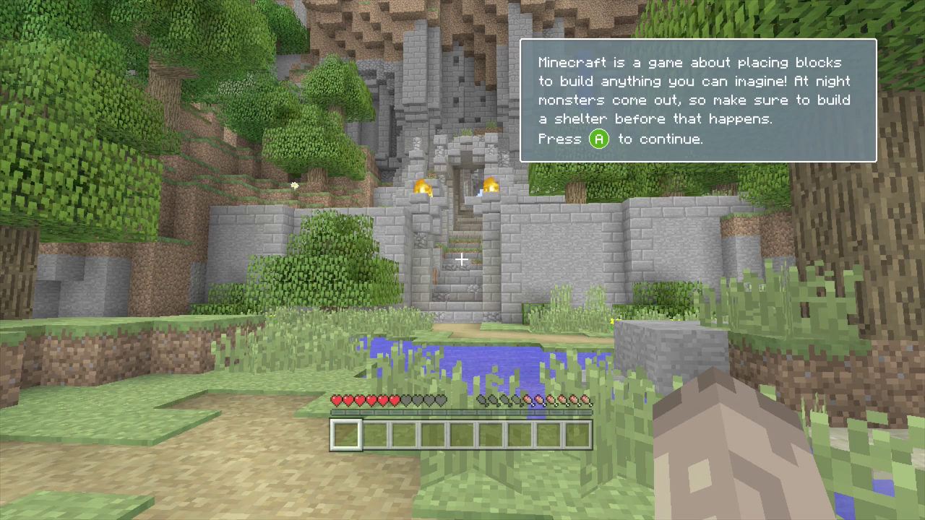
key("e")
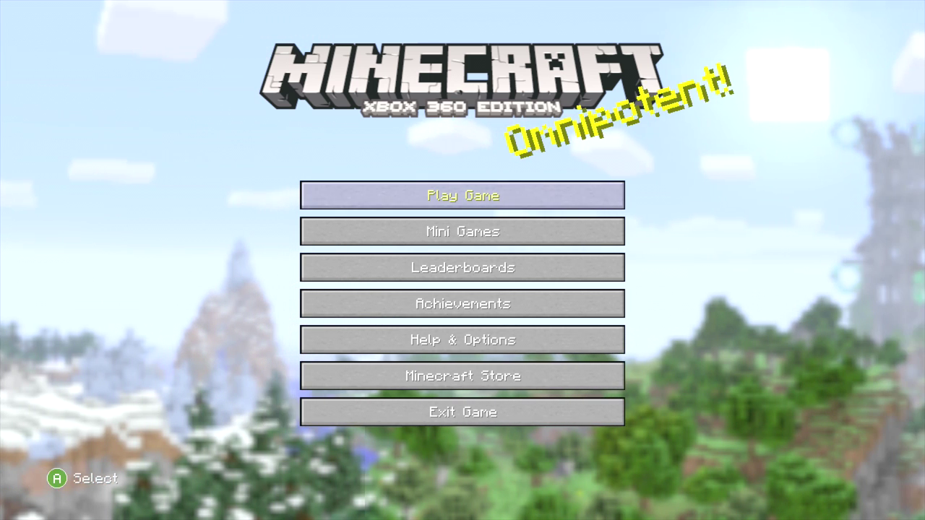
key("Down")
key("Up")
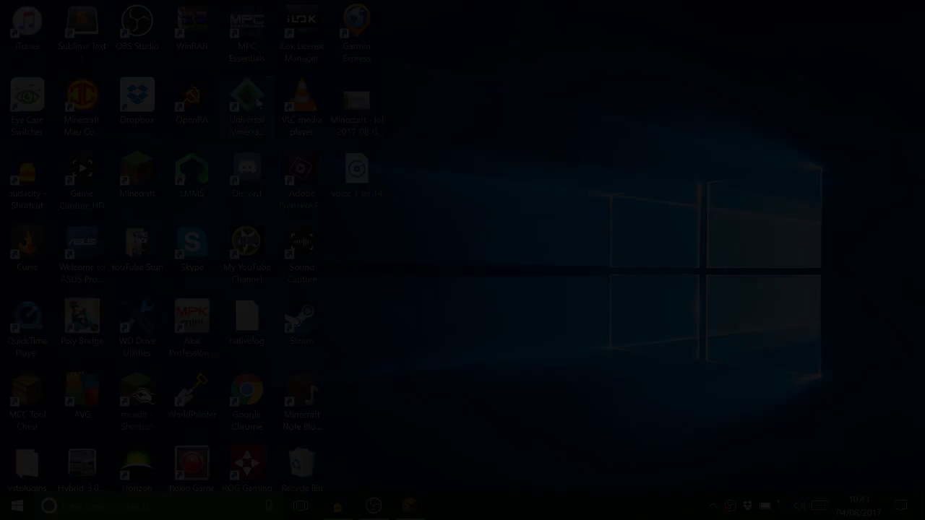
Launch Universal Minecraft Editor, open the Xbox 360 Tutorial world and maximize the window.
double_click(249, 102)
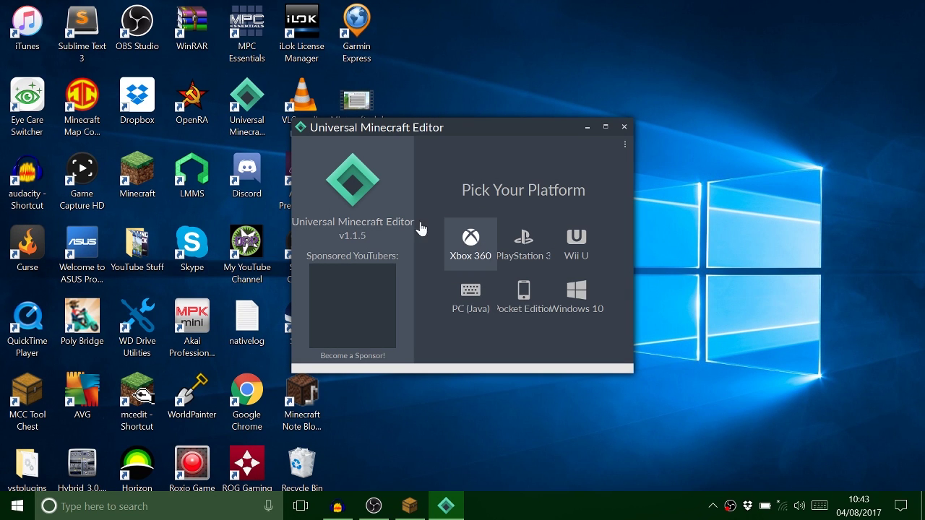
left_click(471, 244)
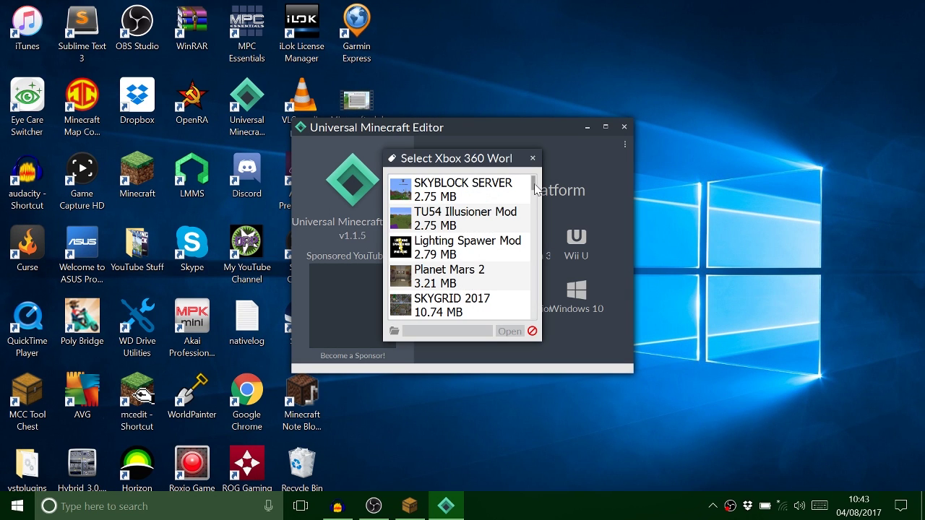
left_click_drag(535, 189, 535, 282)
double_click(472, 282)
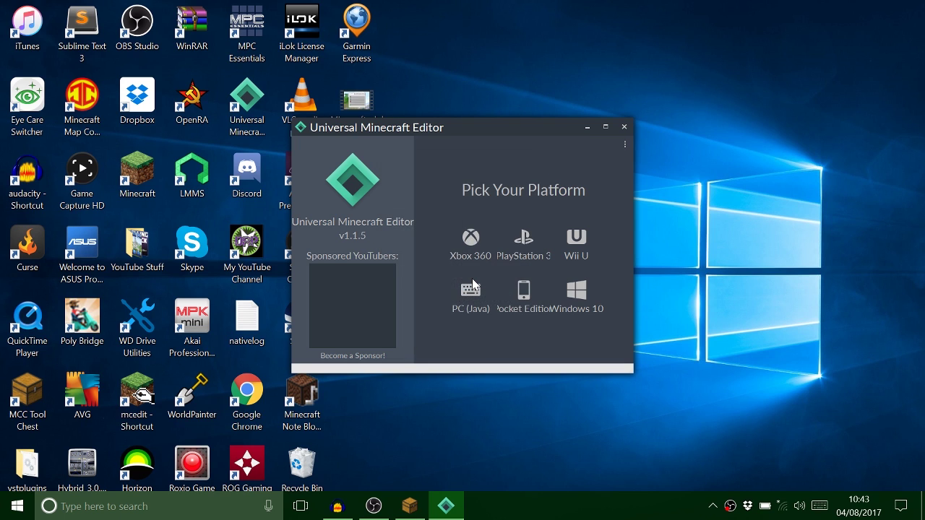
left_click(606, 128)
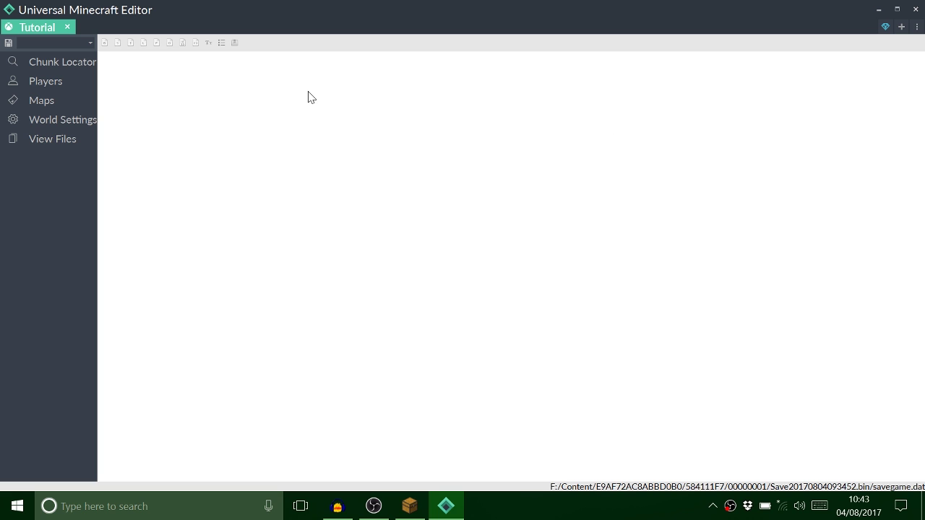
Save the Tutorial world to the PC's Desktop as savegame.dat and close the editor.
left_click(915, 27)
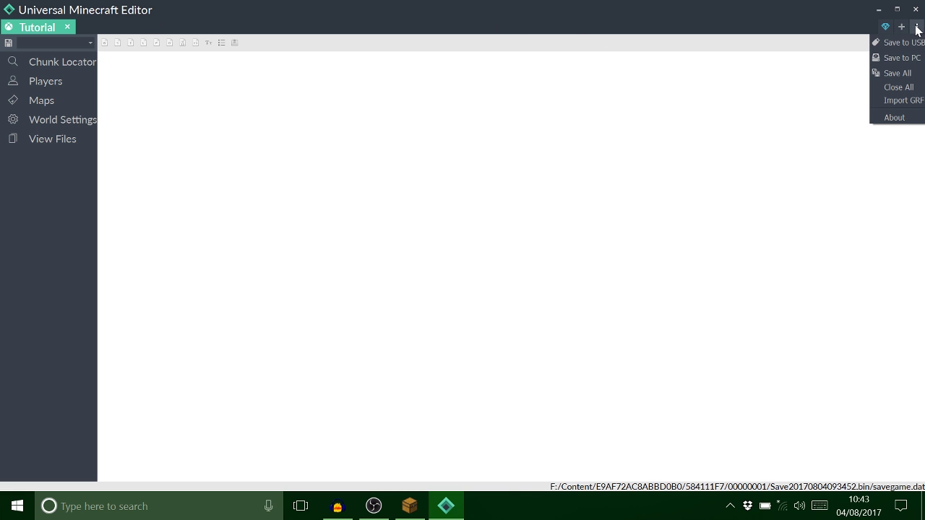
left_click(902, 61)
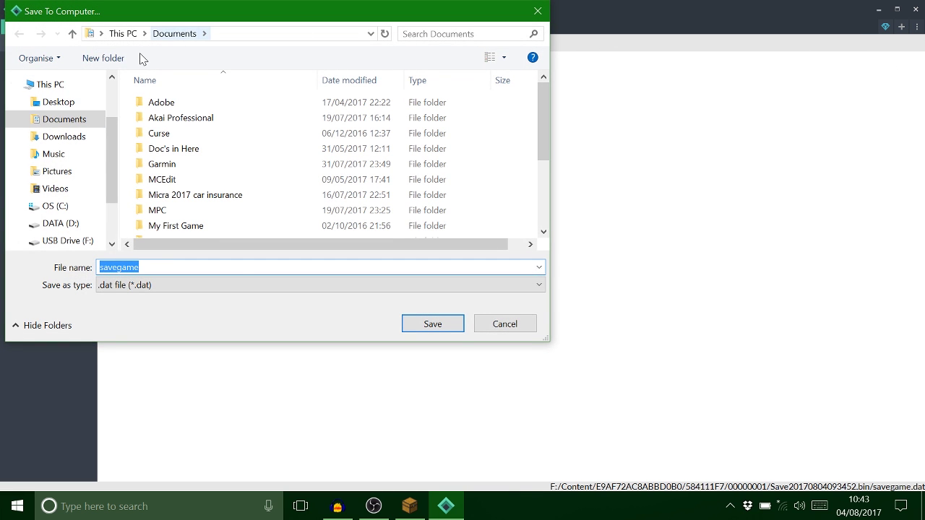
left_click(56, 84)
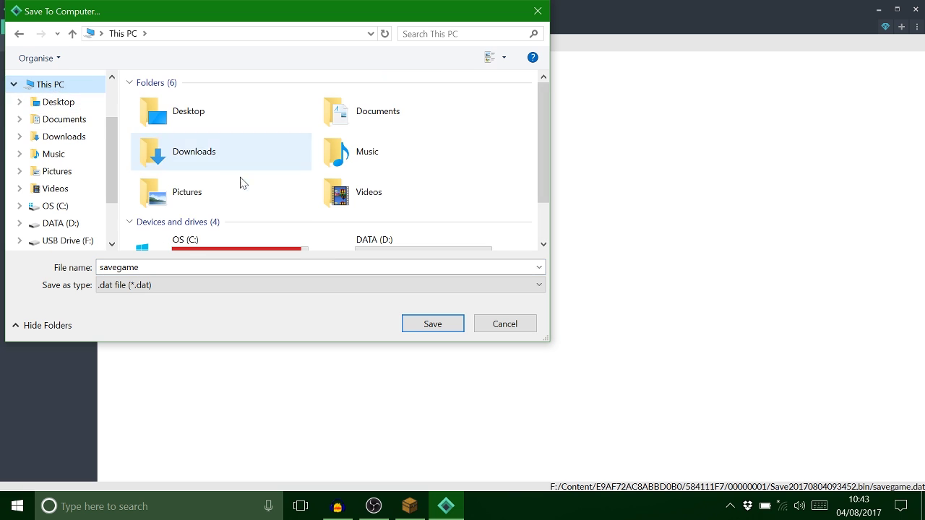
left_click(49, 102)
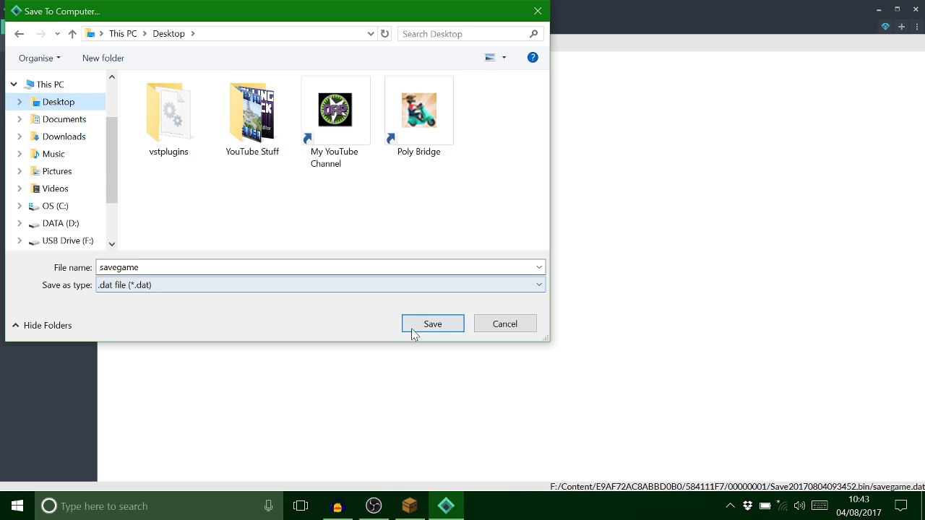
left_click(433, 324)
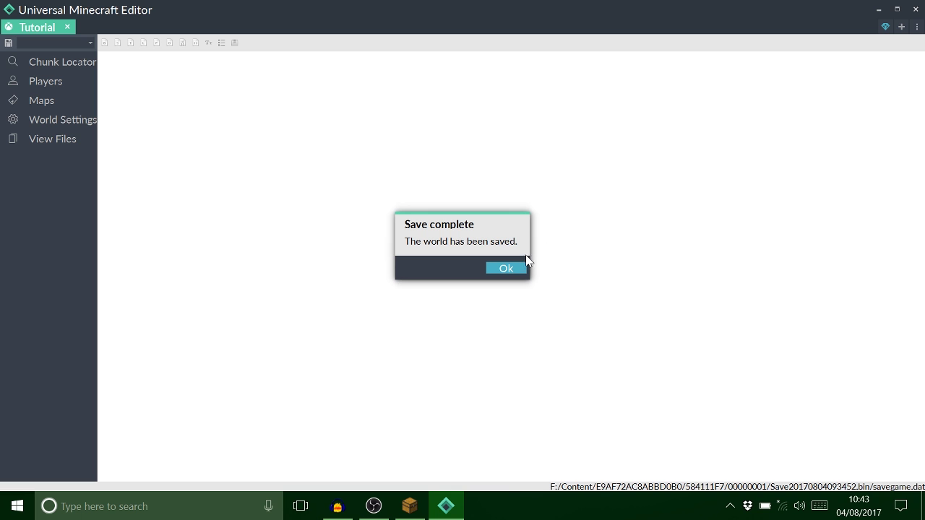
left_click(520, 268)
left_click(915, 10)
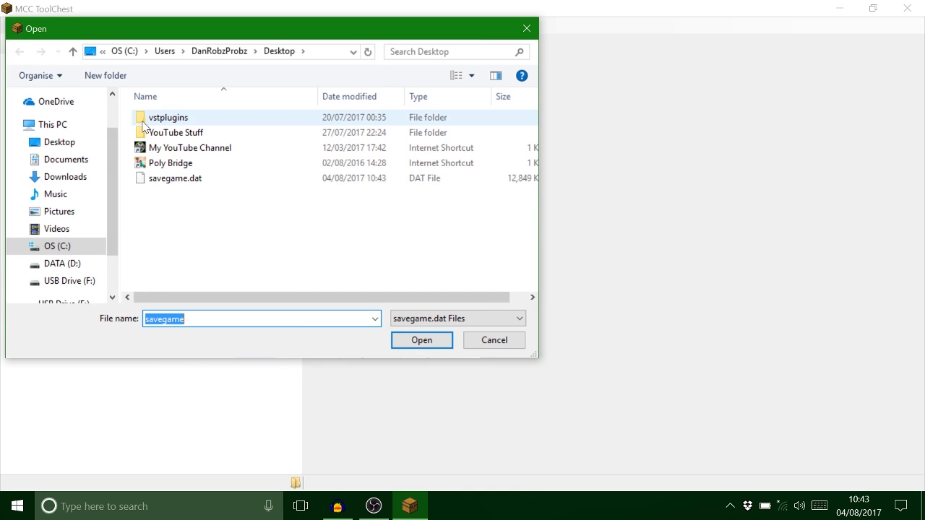
Load savegame.dat from the Desktop in MCC ToolChest and display the rules of requiredGameRules.grf.
double_click(169, 179)
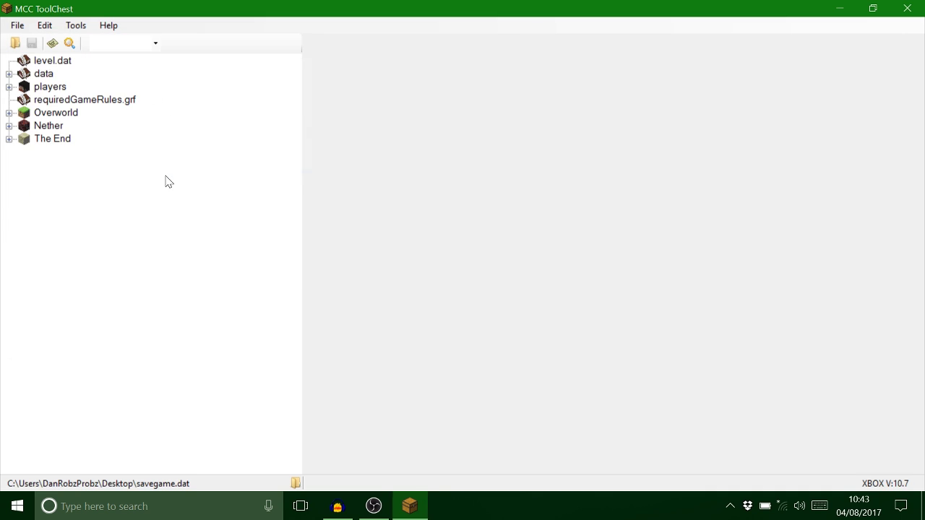
left_click(44, 99)
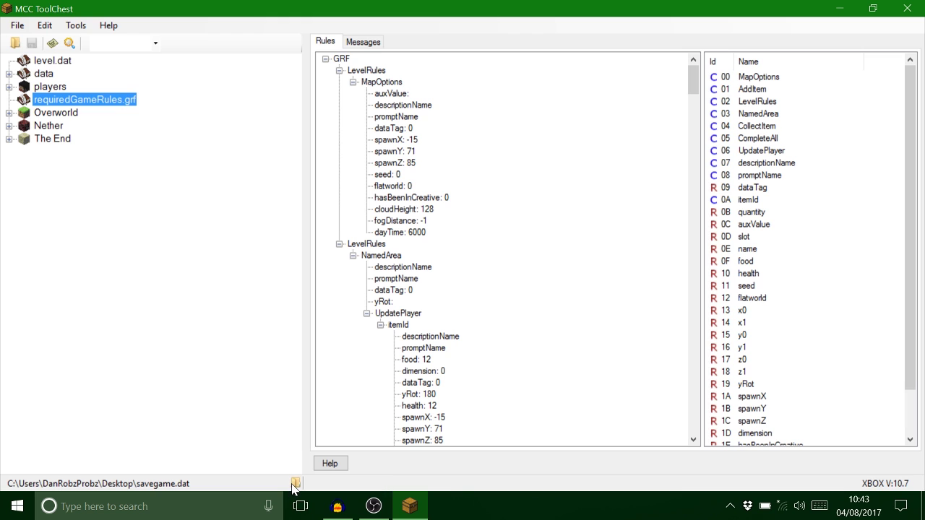
Copy requiredGameRules.grf from the save's temporary XBOX folder to the desktop.
left_click(296, 484)
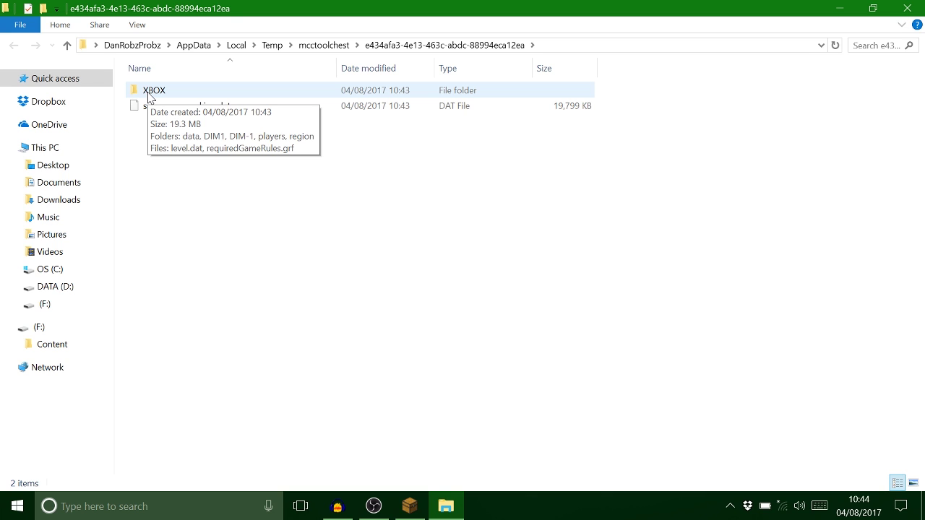
double_click(148, 92)
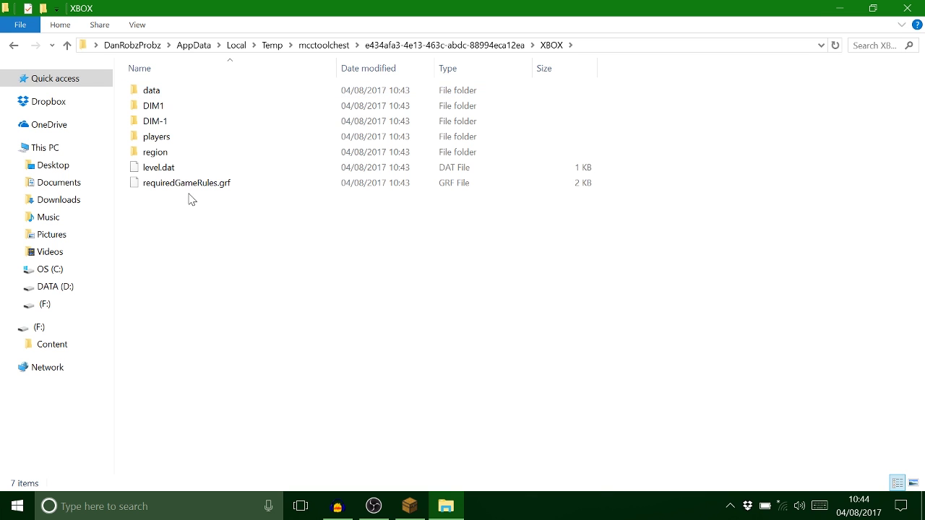
left_click(185, 185)
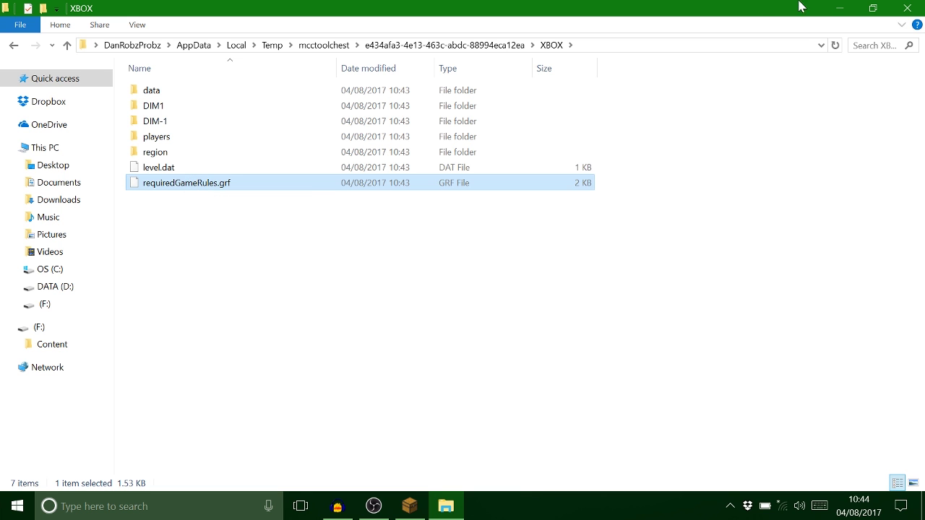
left_click(838, 8)
left_click(847, 9)
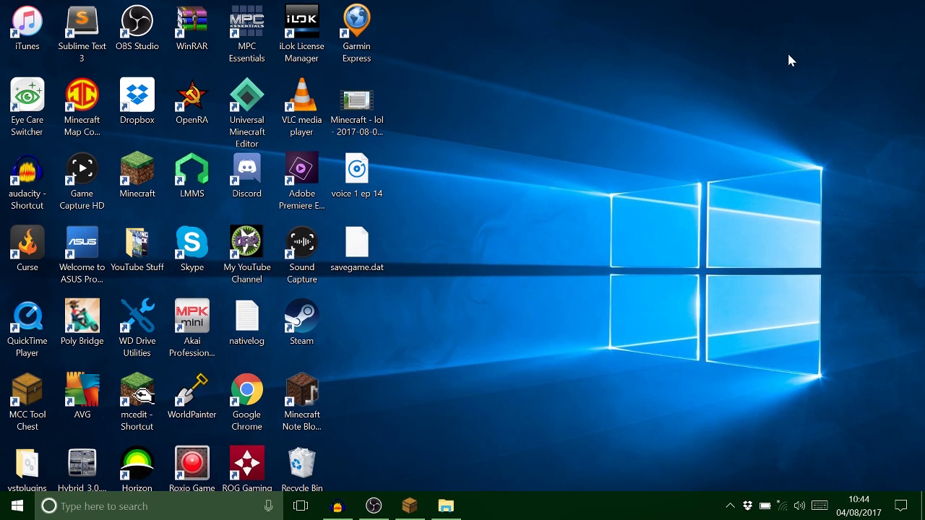
right_click(788, 60)
left_click(805, 118)
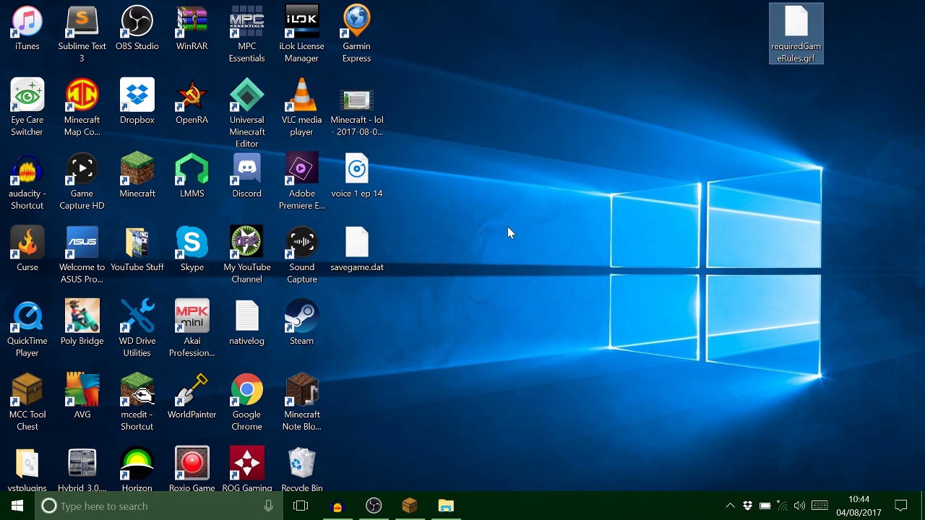
Switch back to MCC ToolChest and inspect the spawnX rule under MapOptions without changing it.
left_click(410, 506)
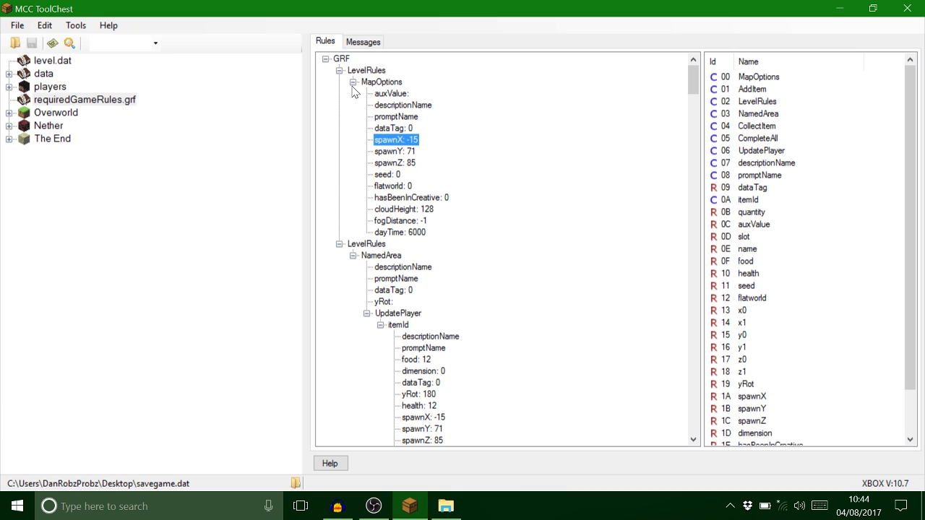
double_click(415, 141)
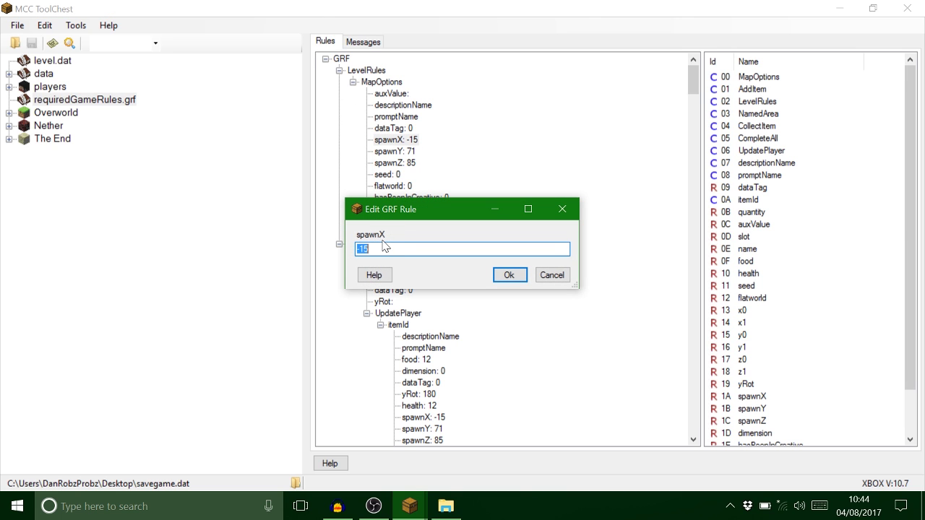
left_click(562, 209)
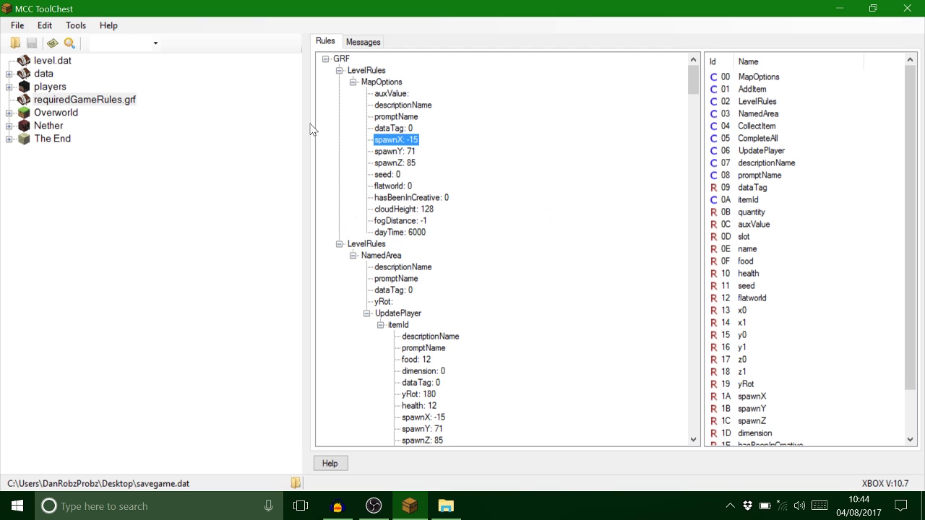
Examine the SpawnX, SpawnY and SpawnZ entries in the Data section of level.dat.
left_click(51, 62)
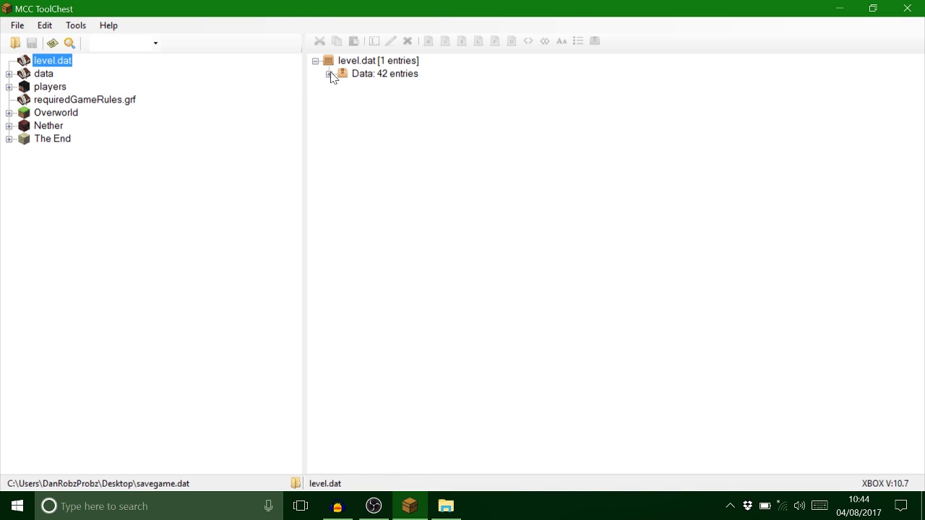
left_click(329, 74)
left_click_drag(922, 64, 921, 182)
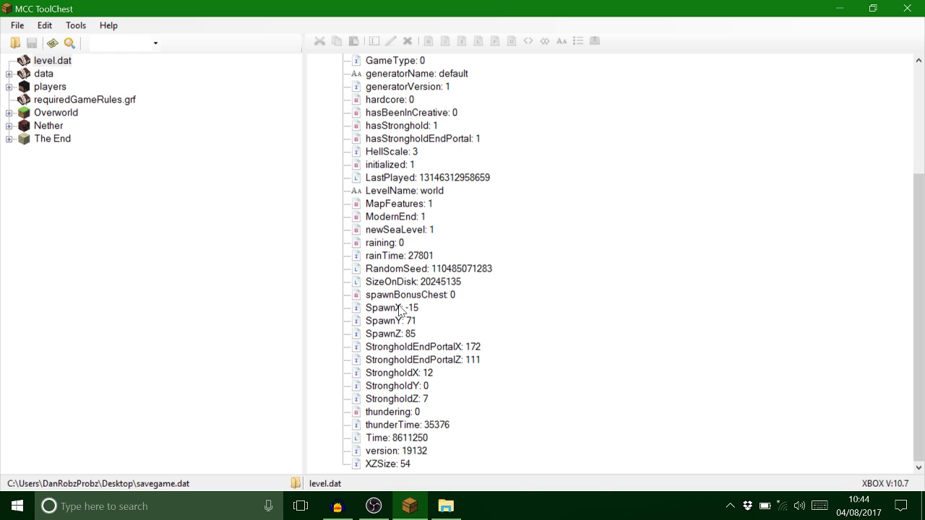
left_click(414, 336)
key("Up")
key("Up")
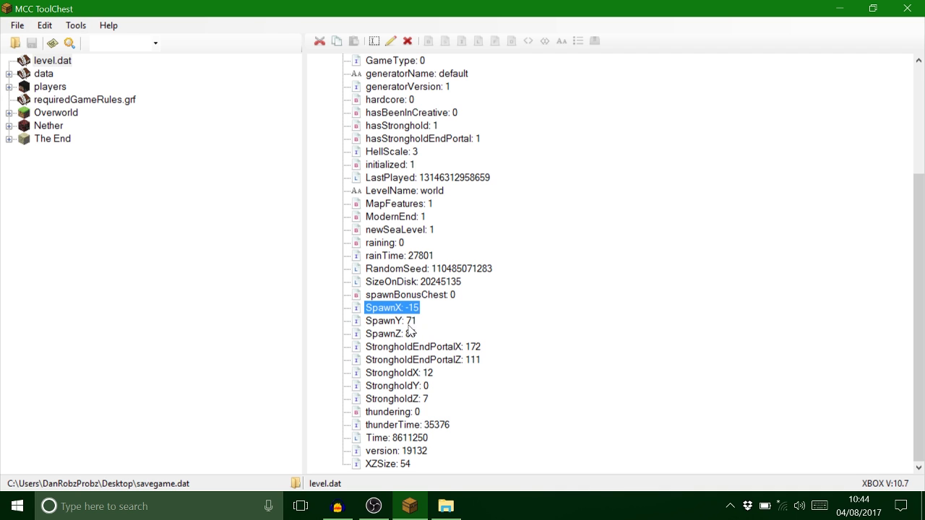
Review the spawn coordinates in requiredGameRules.grf under MapOptions and the UpdatePlayer rules.
left_click(124, 101)
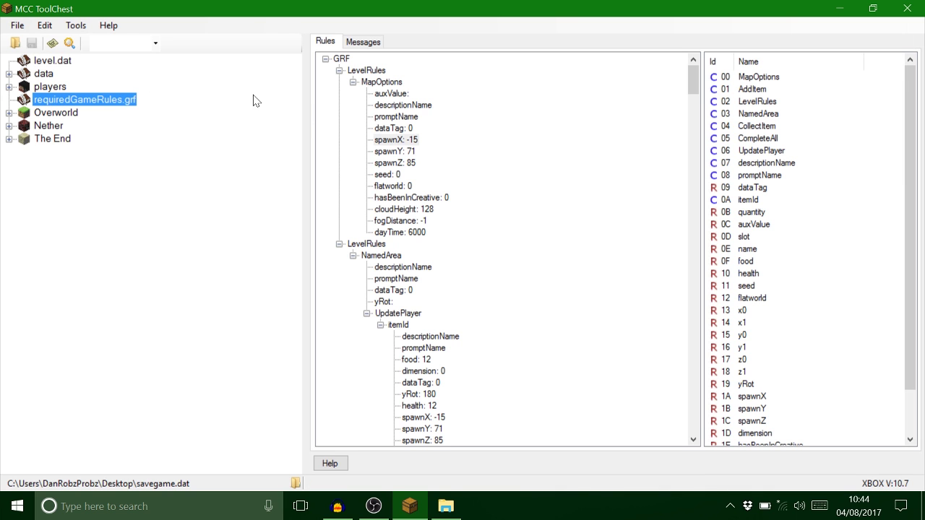
left_click(413, 164)
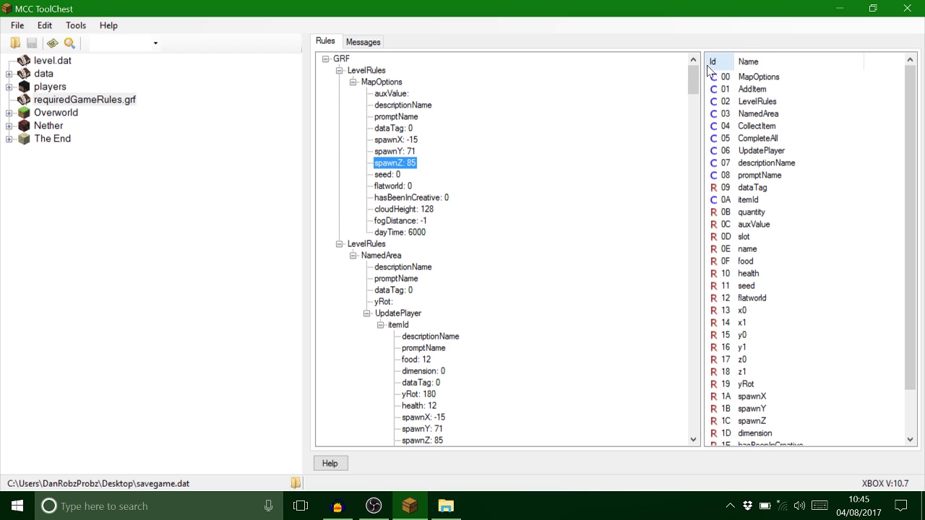
left_click_drag(690, 73, 691, 80)
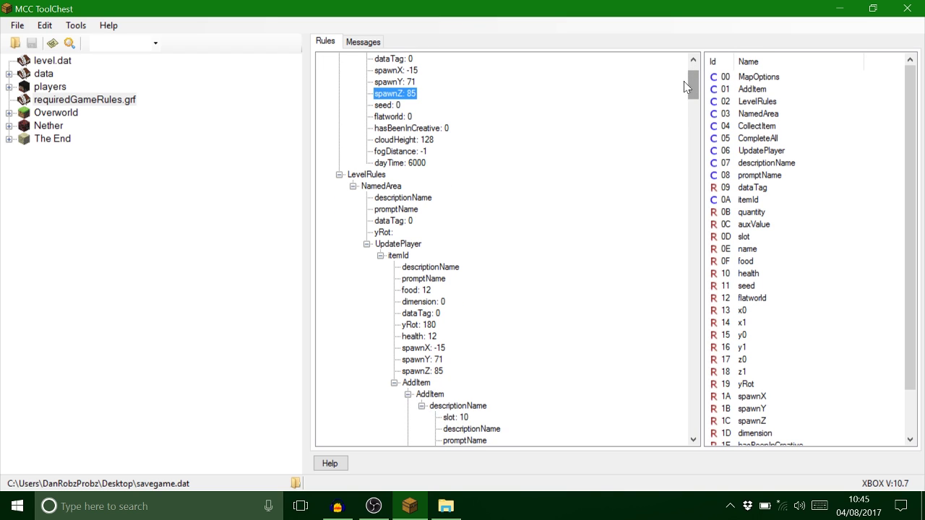
Compare the MapOptions spawnX rule with UpdatePlayer's, and inspect the health and food rules under UpdatePlayer.
left_click(398, 245)
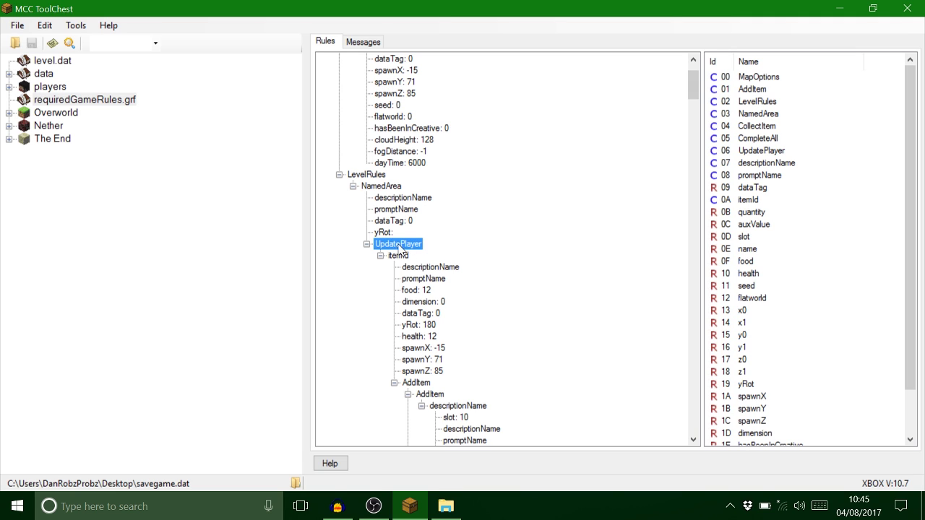
left_click(438, 352)
left_click(413, 75)
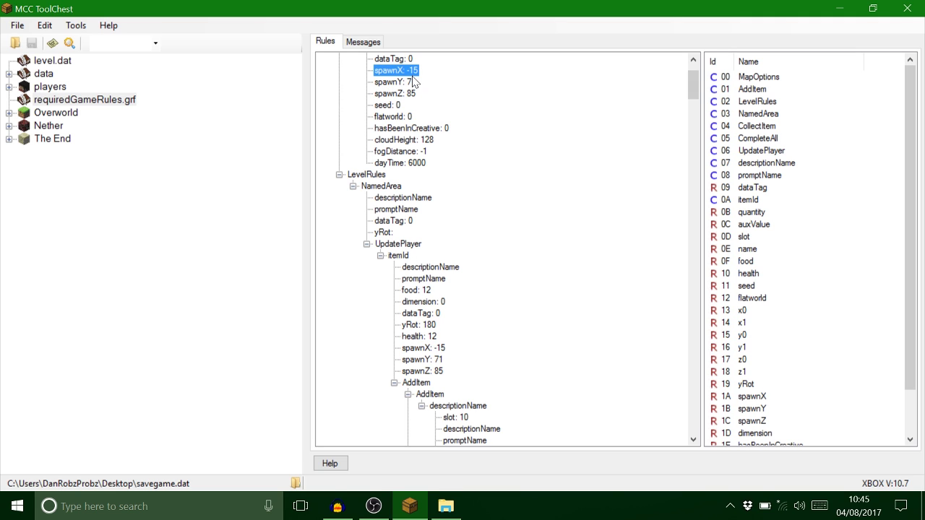
left_click(439, 347)
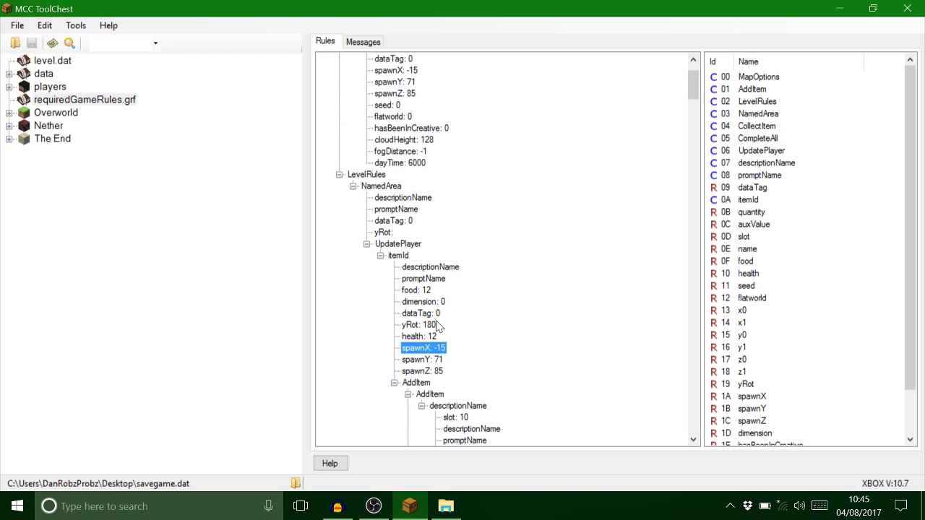
left_click(431, 337)
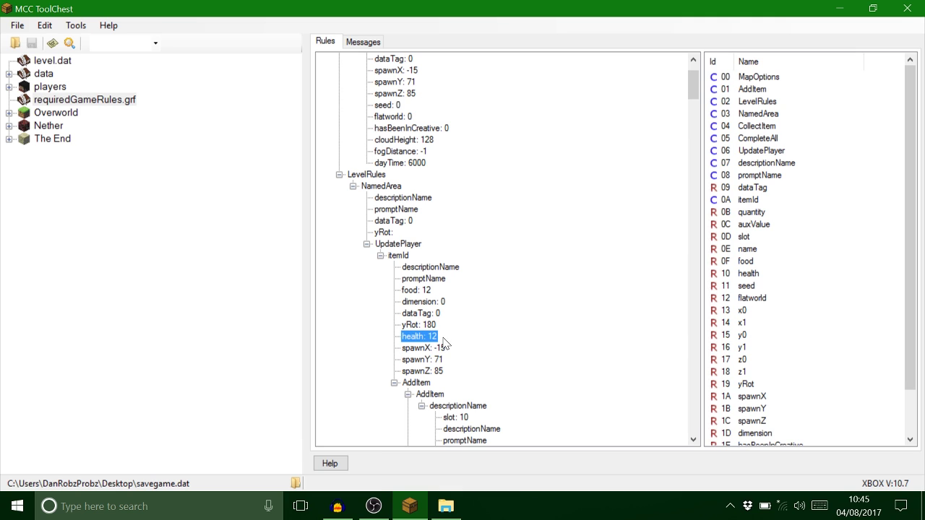
left_click(428, 291)
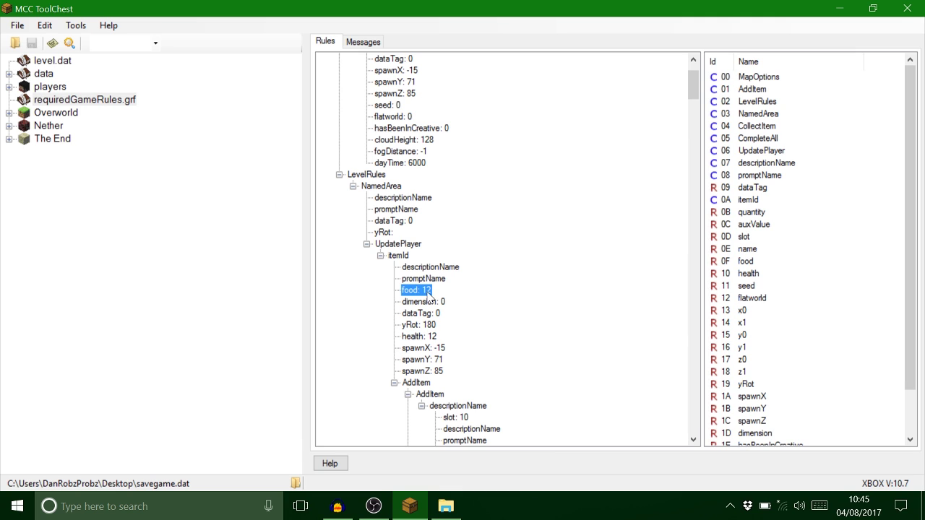
left_click(432, 337)
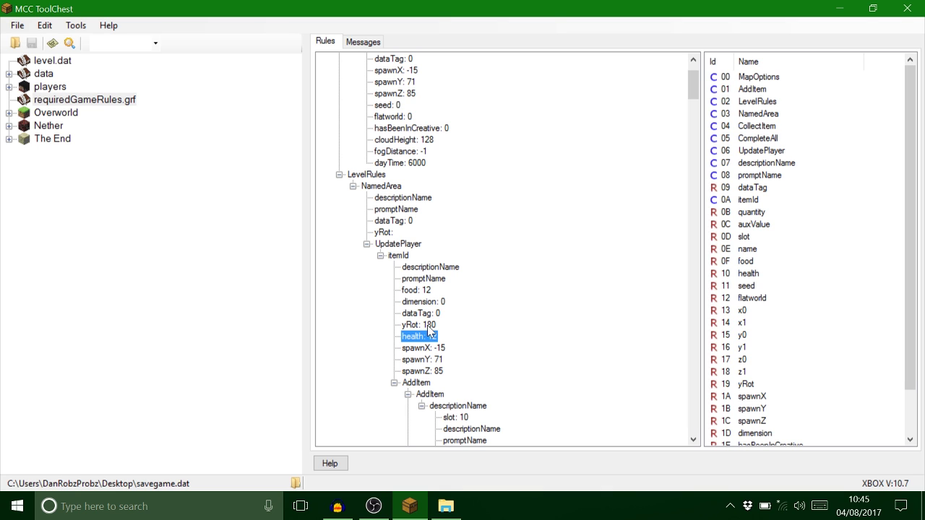
Set the food rule under UpdatePlayer to 99.
double_click(423, 289)
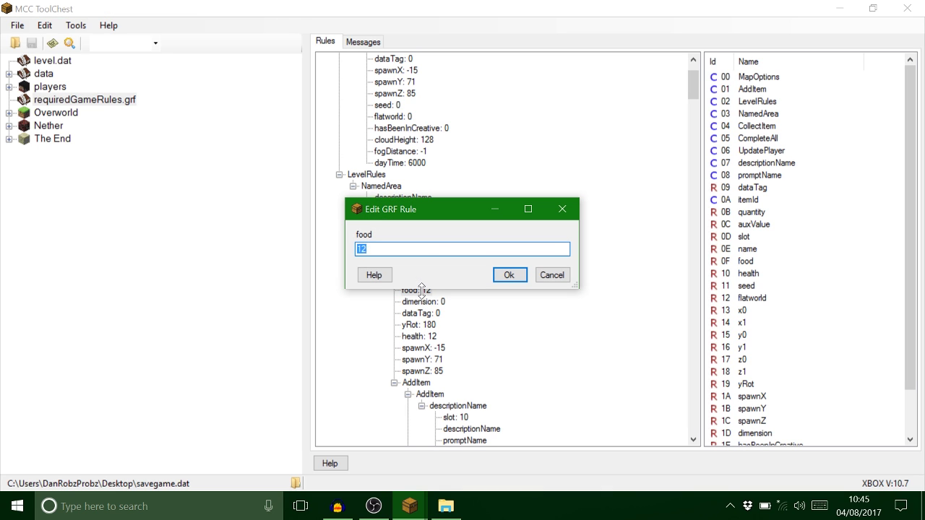
type("999")
key("BackSpace")
key("Return")
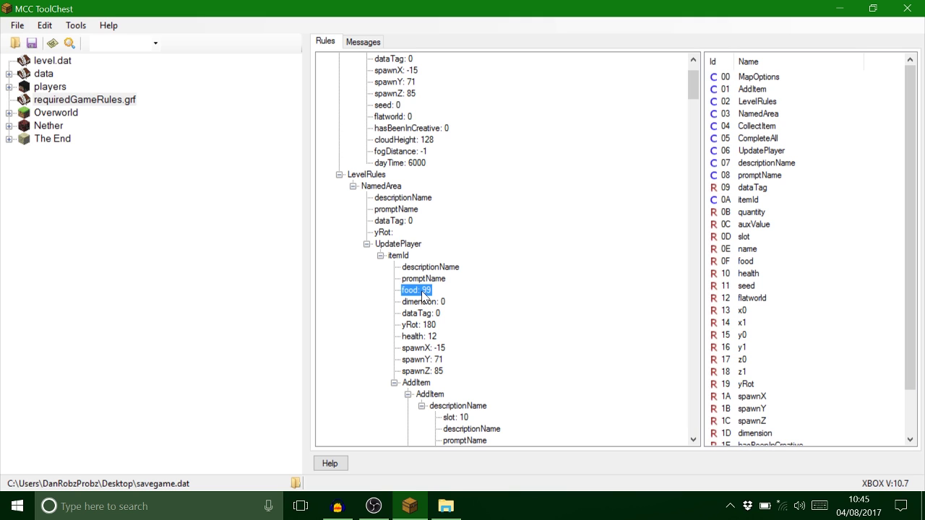
Restore the food rule under UpdatePlayer to 12.
double_click(423, 290)
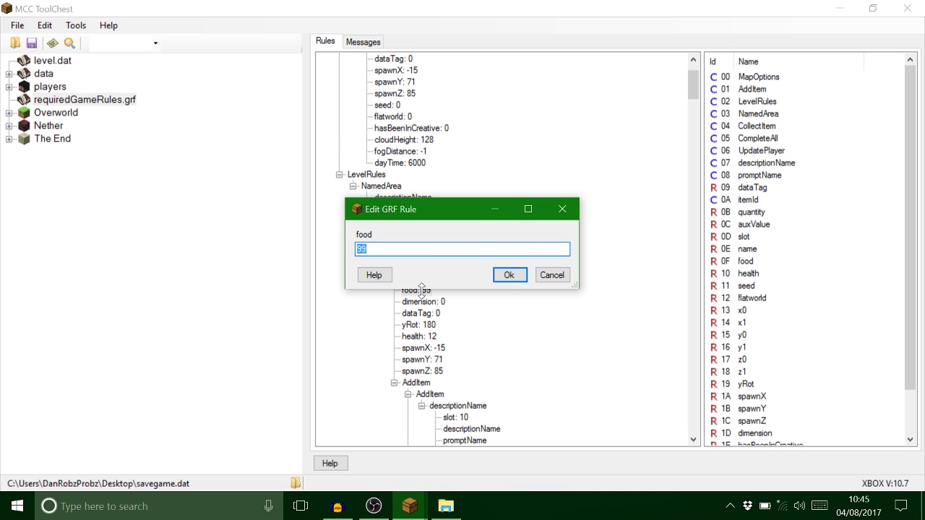
type("12")
key("Return")
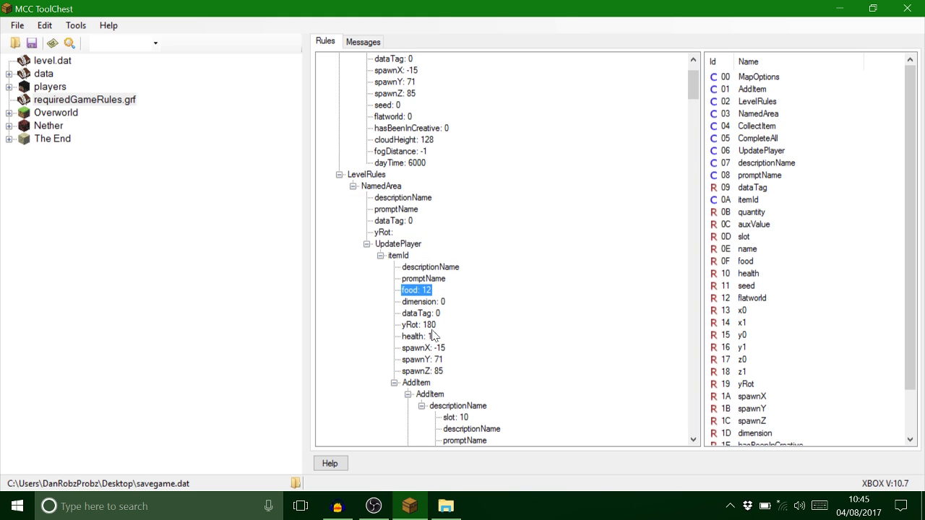
Set the health rule under UpdatePlayer to 1.
double_click(433, 337)
type("1")
key("Return")
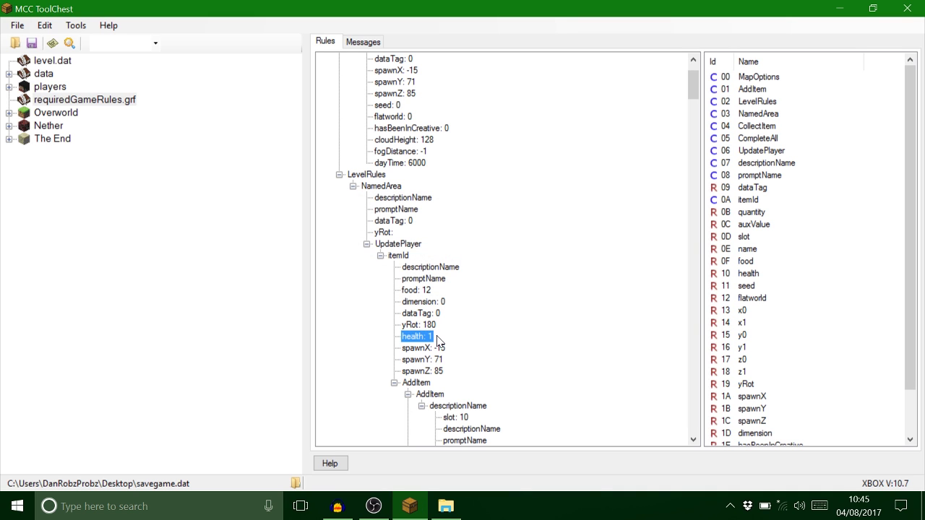
Set the quantity of the AddItem entry with itemId 364 to 16.
left_click_drag(697, 90, 697, 101)
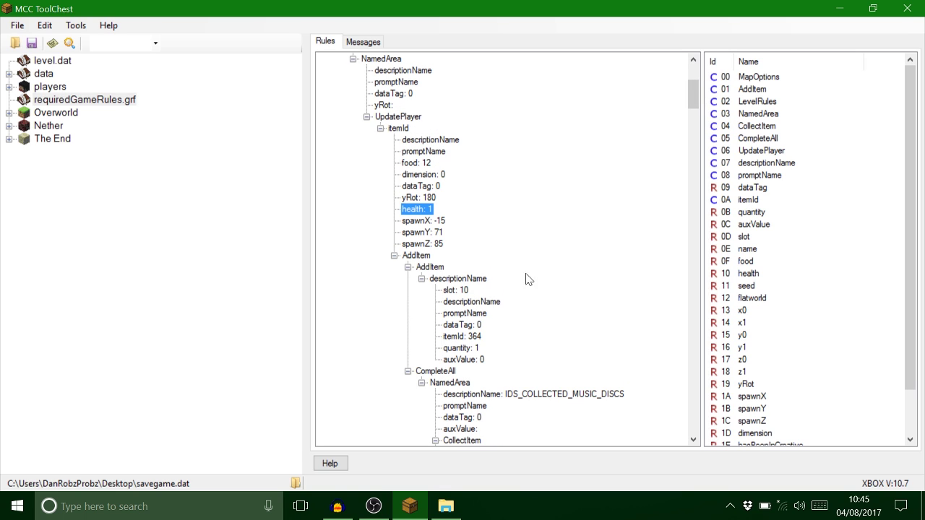
left_click(449, 279)
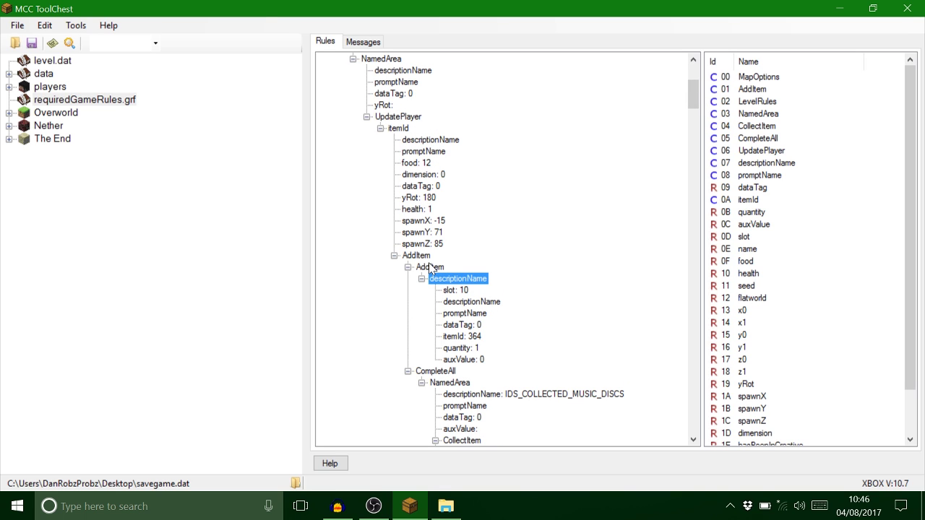
left_click(470, 337)
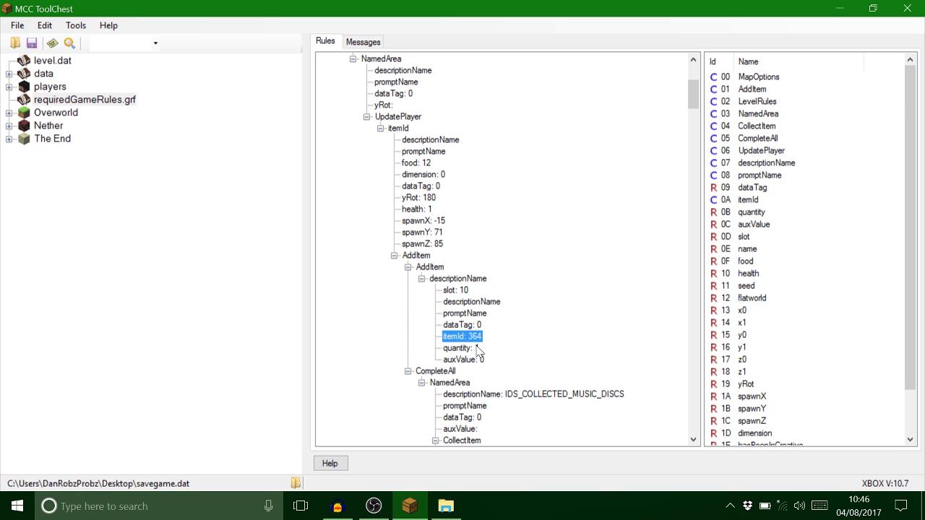
double_click(477, 349)
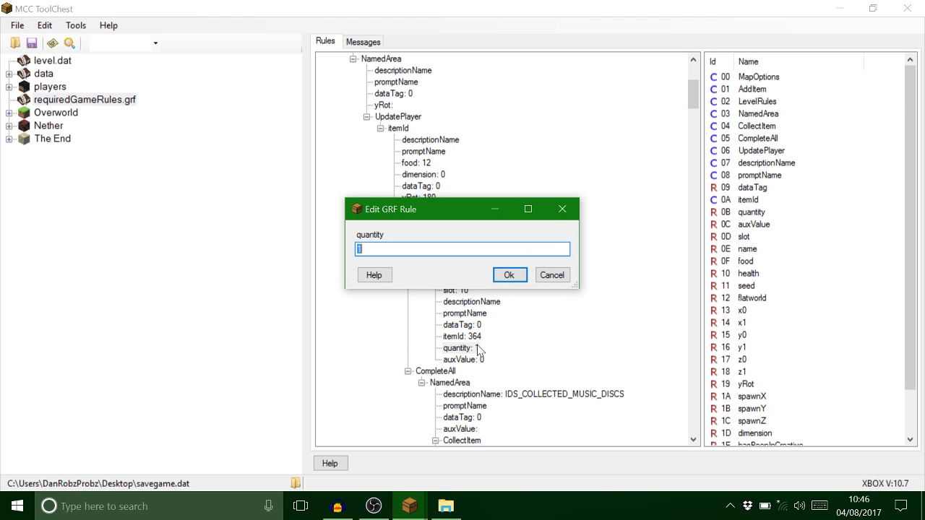
type("16")
key("Return")
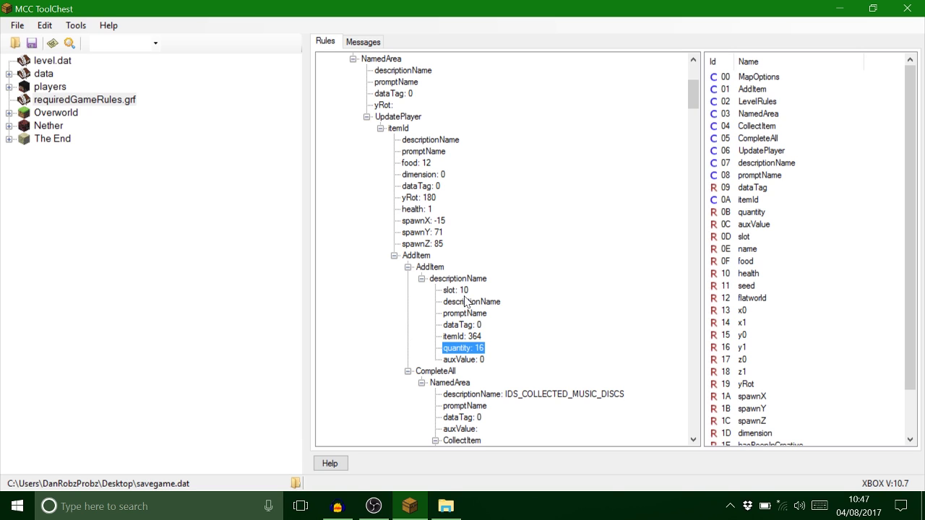
Set the dataTag of the AddItem entry with itemId 364 to 14.
left_click(473, 325)
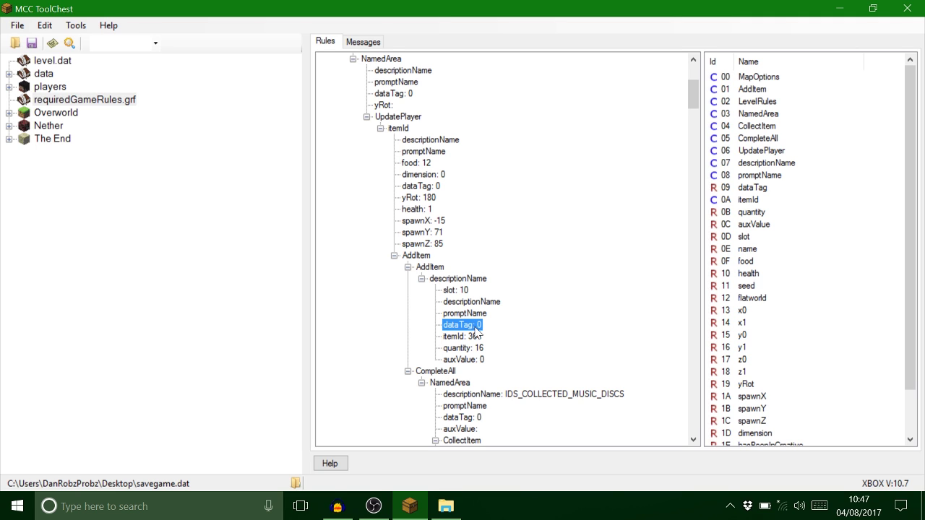
double_click(476, 331)
type("14")
key("Return")
Inspect the cloudHeight and seed rules under MapOptions at the start of the rule tree.
mouse_move(696, 88)
left_mouse_down()
mouse_move(711, 106)
mouse_move(713, 63)
left_mouse_up()
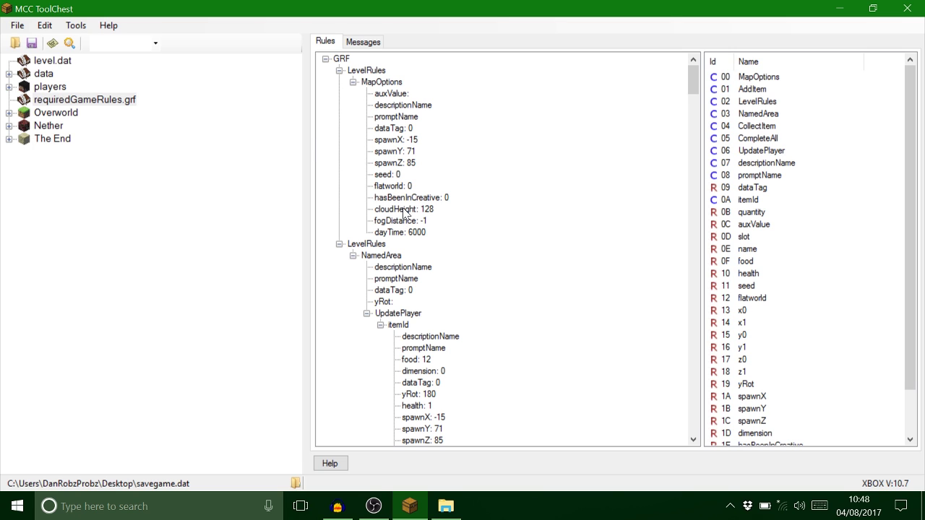
left_click(404, 210)
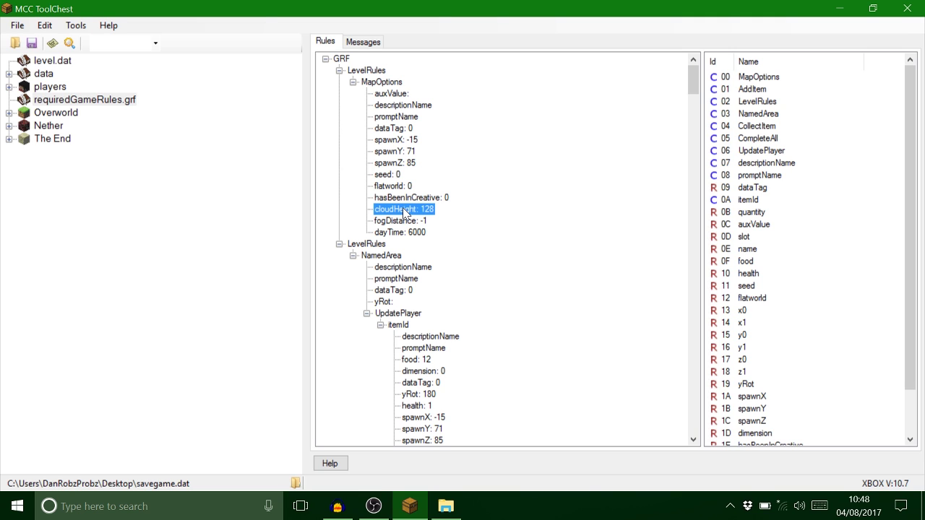
left_click(393, 175)
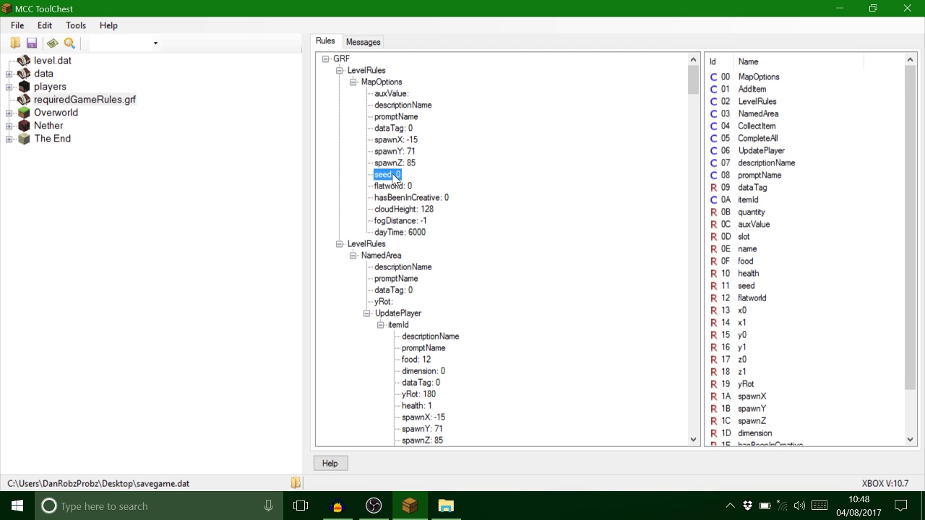
Check the RandomSeed entry in the Data section of level.dat against the seed rule in requiredGameRules.grf.
left_click(62, 62)
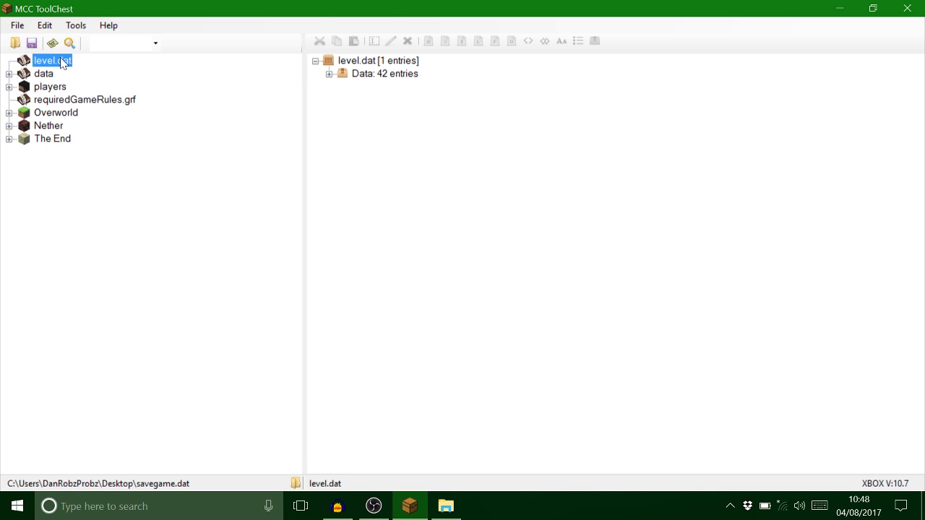
left_click(329, 74)
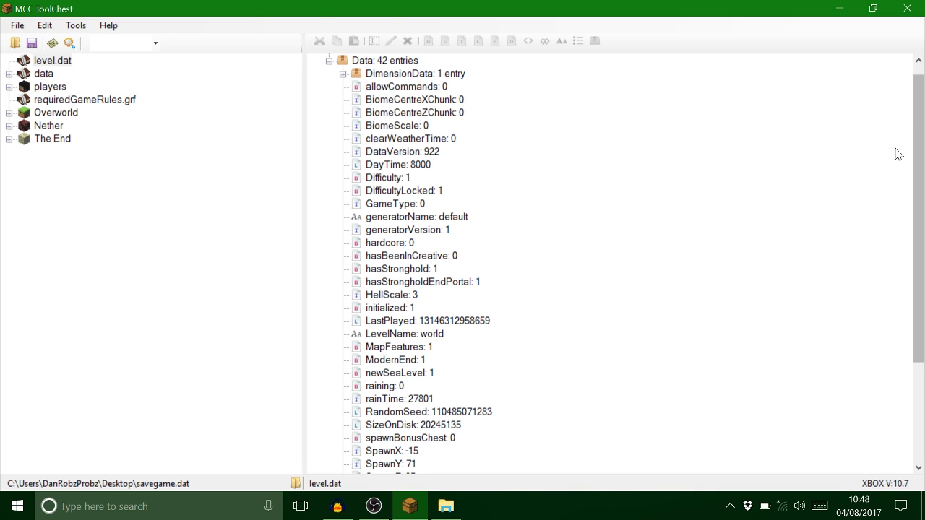
left_click_drag(919, 155, 919, 190)
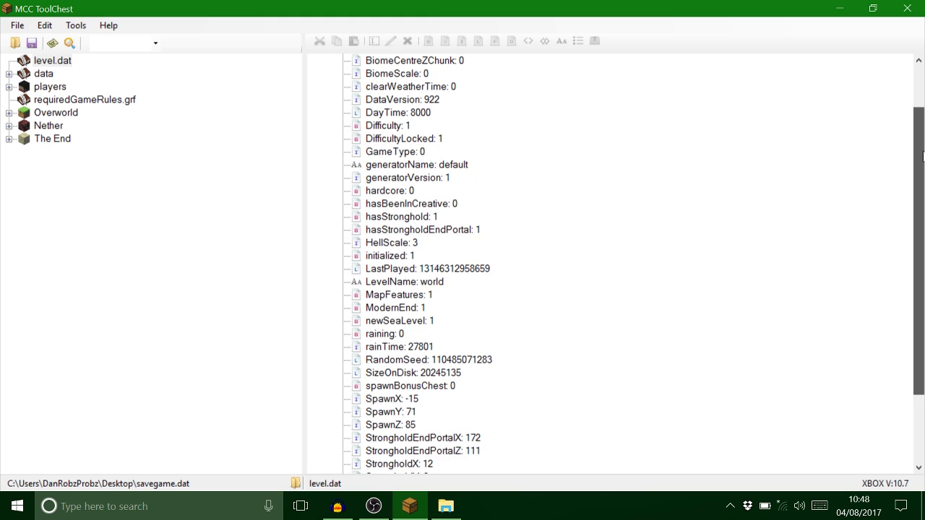
left_click(468, 359)
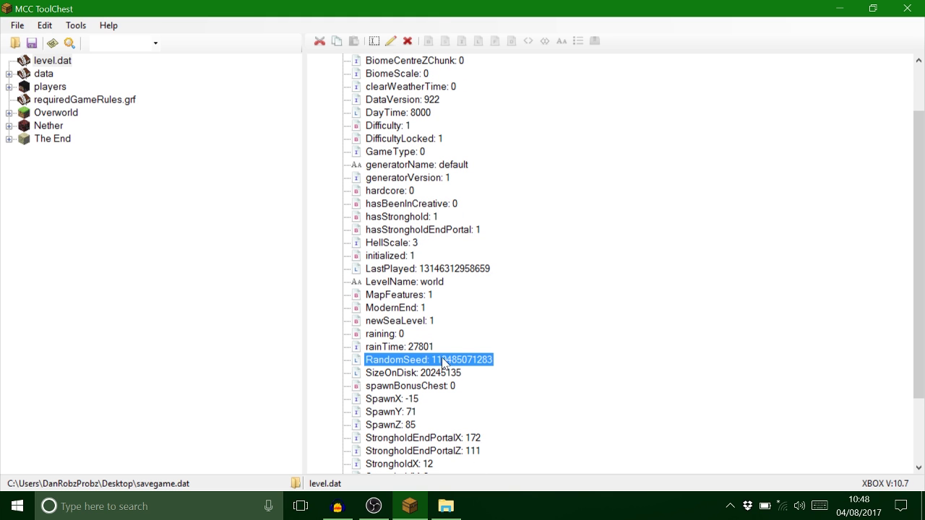
left_click(126, 103)
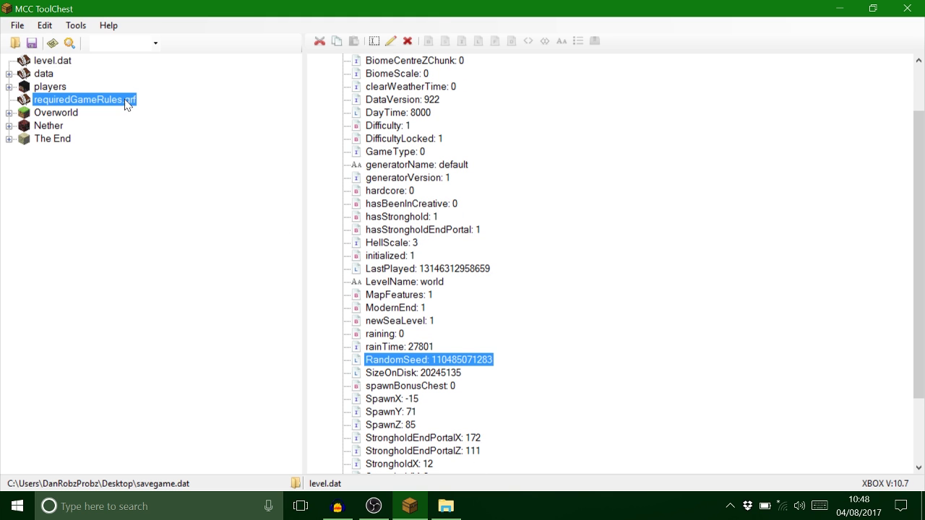
left_click(394, 175)
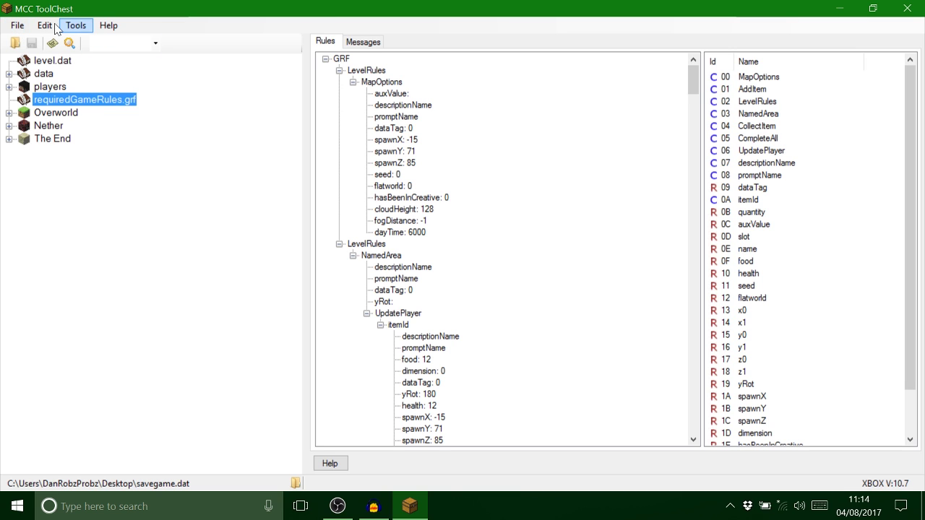
Add the requiredGameRules.grf file from the desktop to the open save with Add GRF.
left_click(17, 28)
left_click(45, 25)
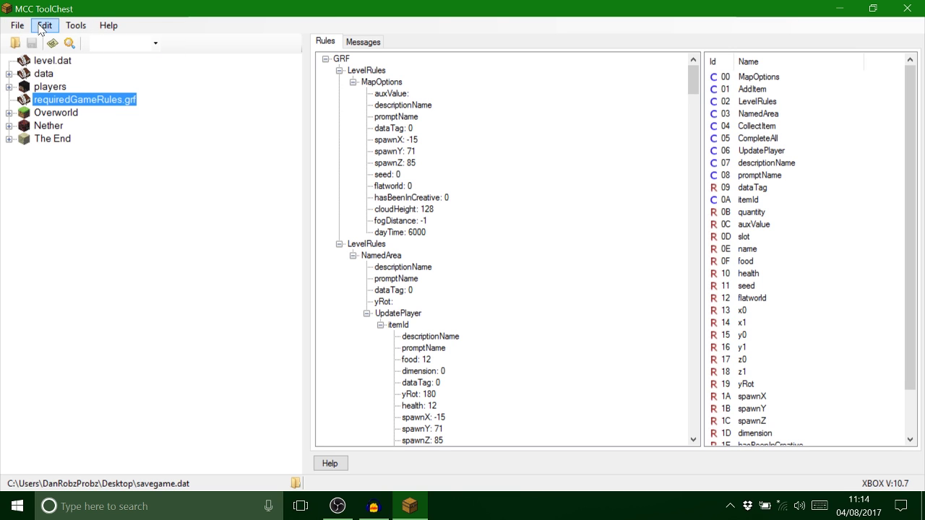
left_click(76, 26)
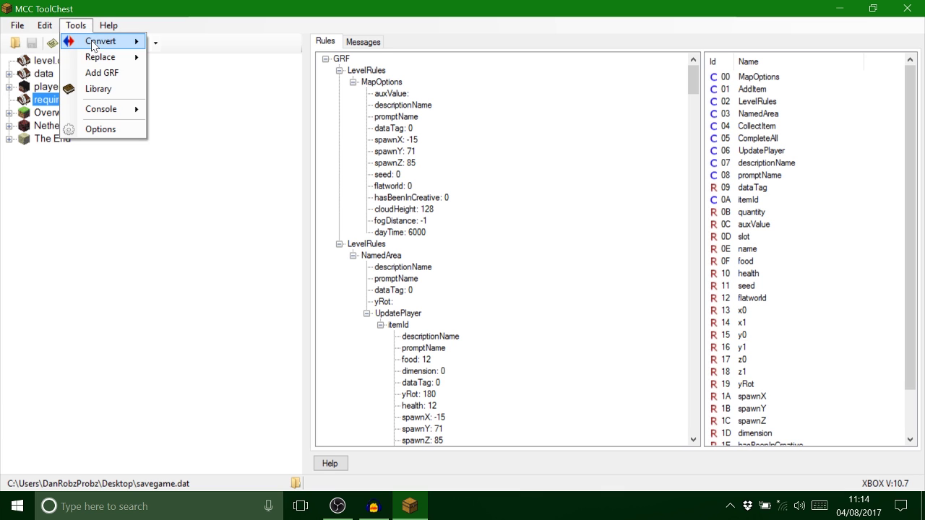
left_click(100, 75)
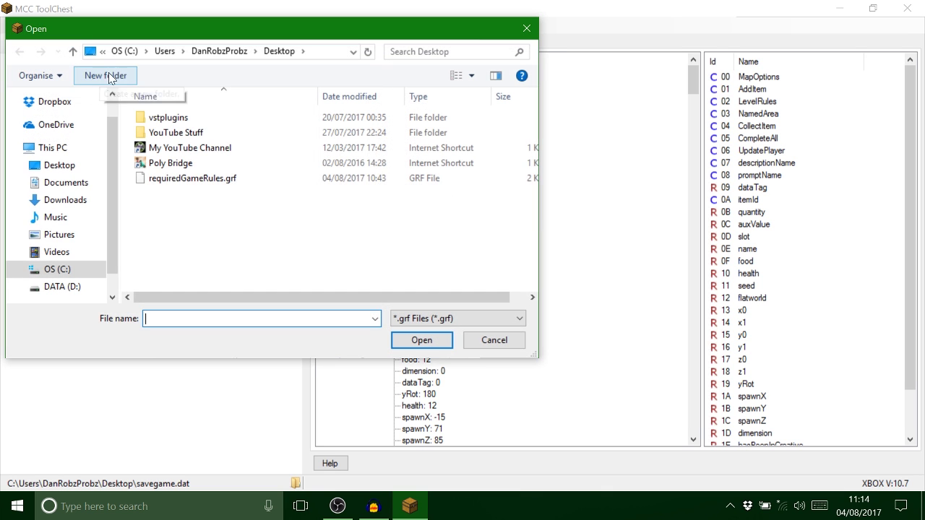
left_click(209, 181)
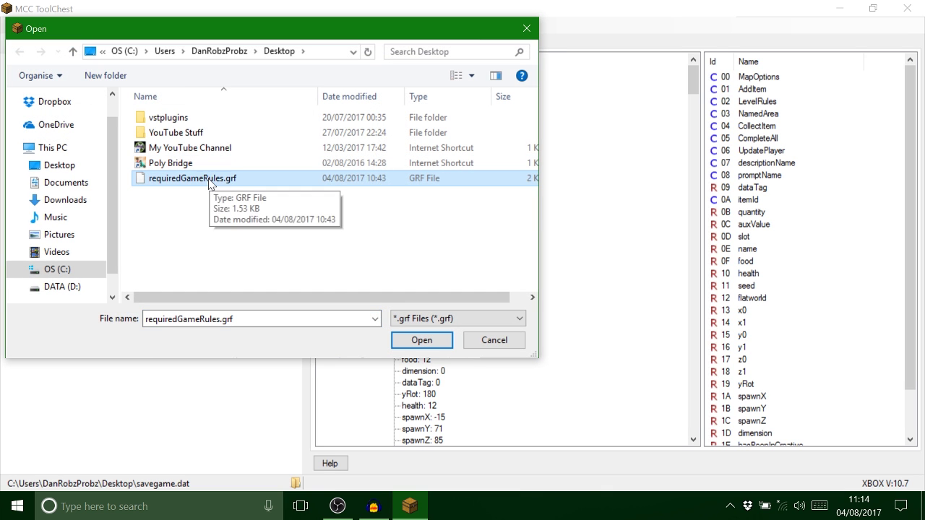
left_click(58, 165)
left_click(466, 157)
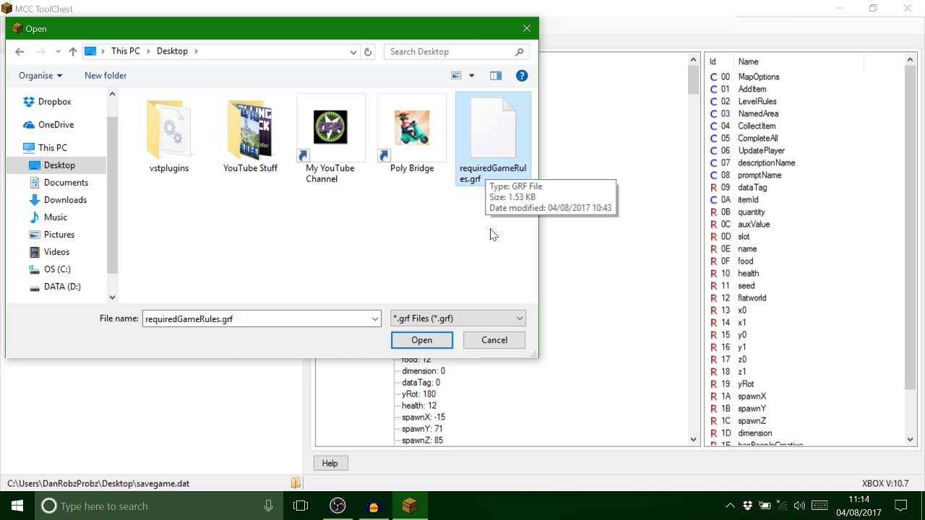
key("Return")
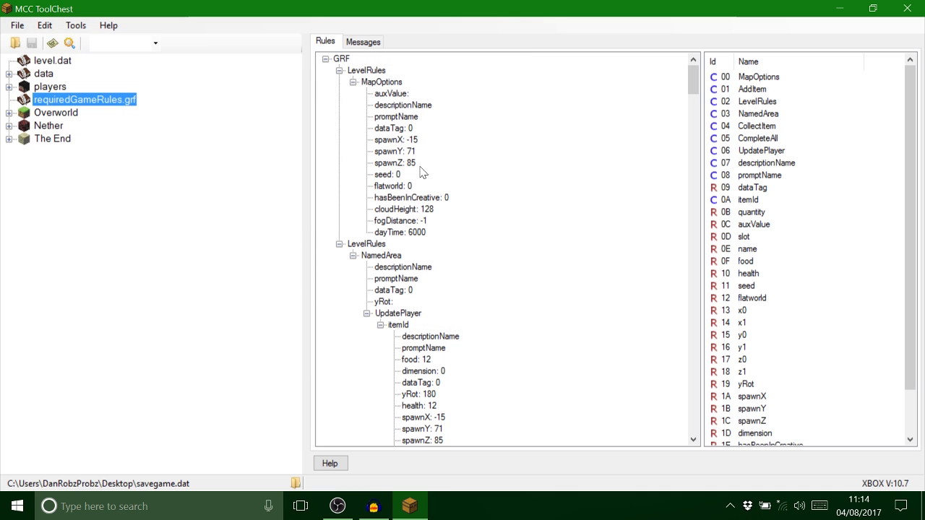